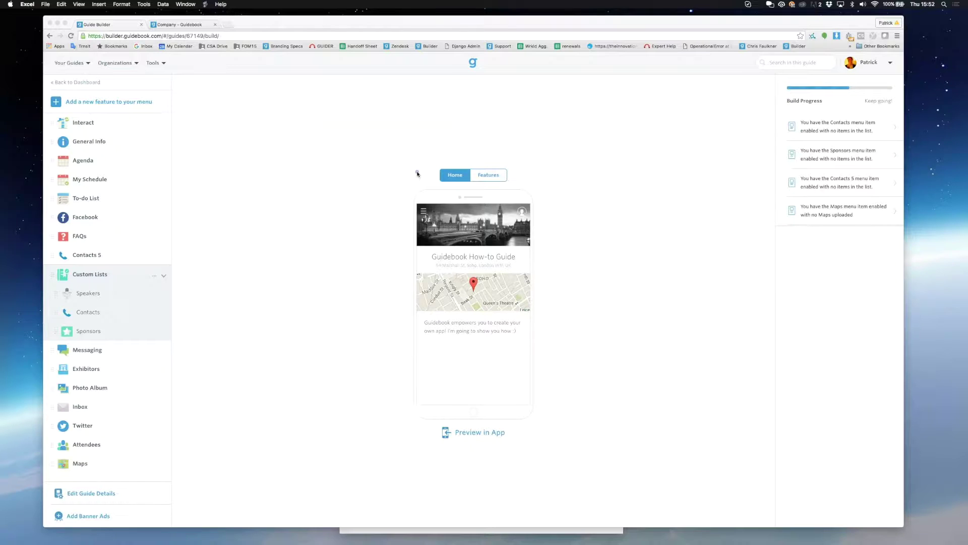
Step: Open the Agenda feature from the Guide Builder sidebar
left_click(82, 165)
Step: Start a new session, cancel it, and open the Agenda's Data Import / Sync page
left_click(87, 161)
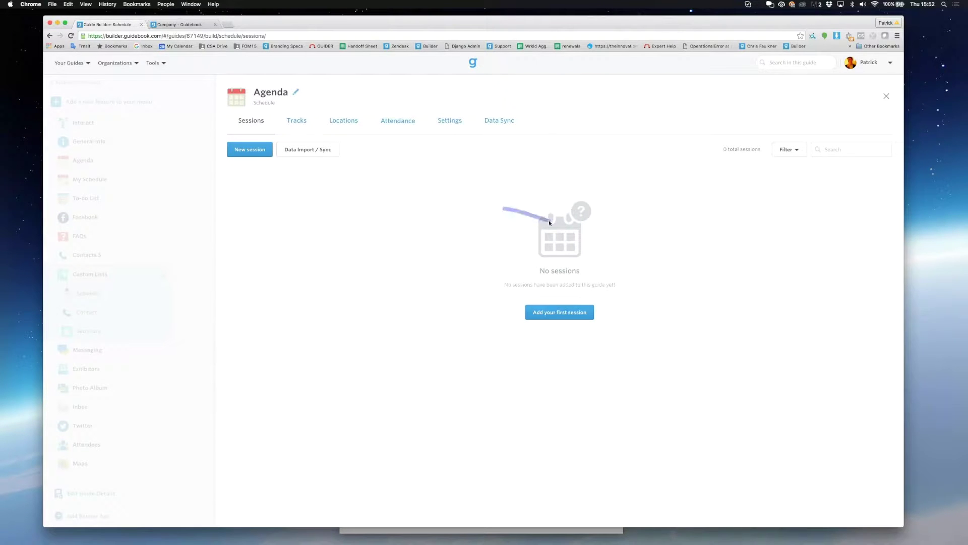
left_click(575, 314)
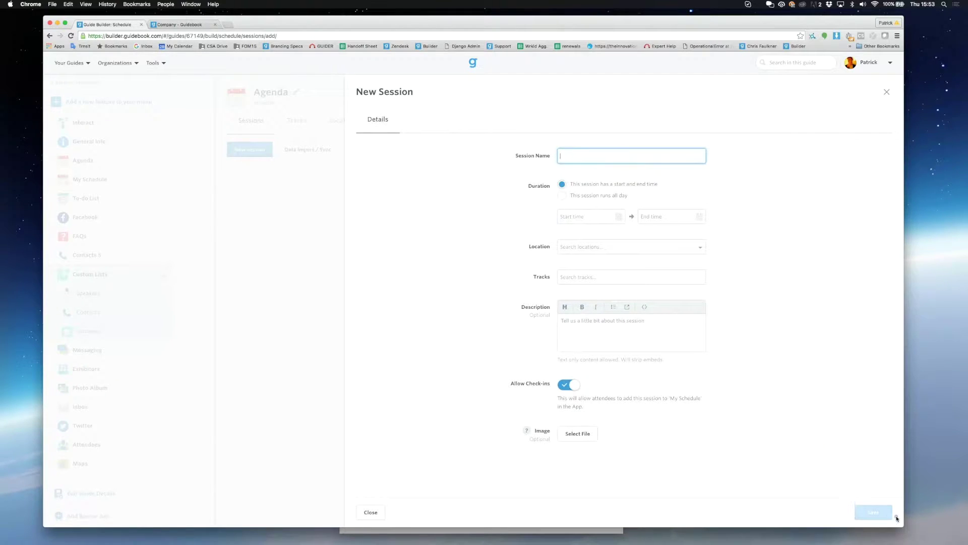
left_click(292, 285)
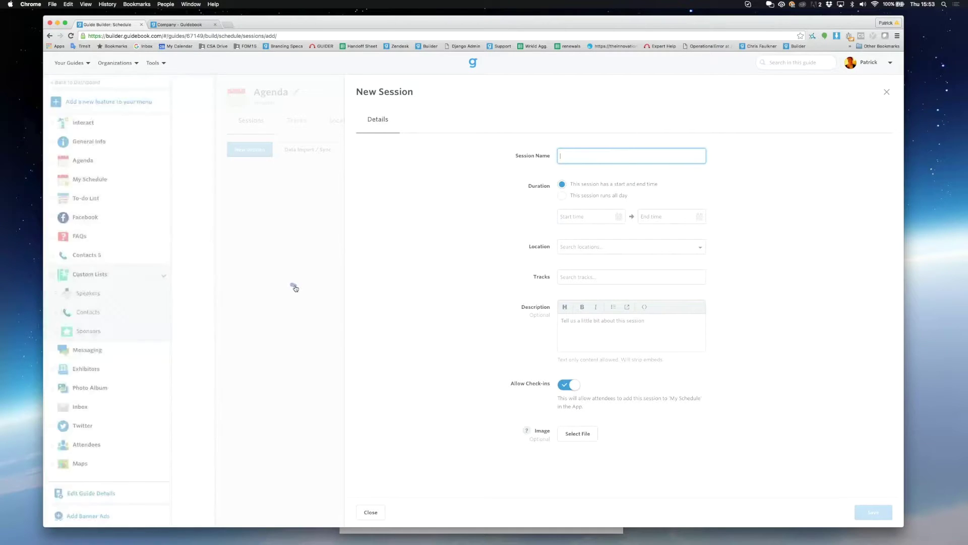
left_click_drag(296, 284, 309, 255)
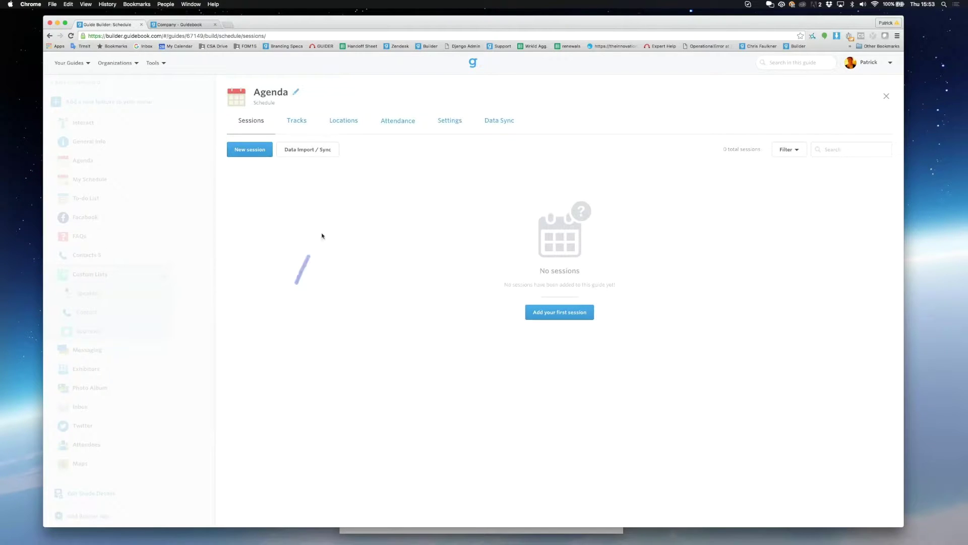
left_click(332, 151)
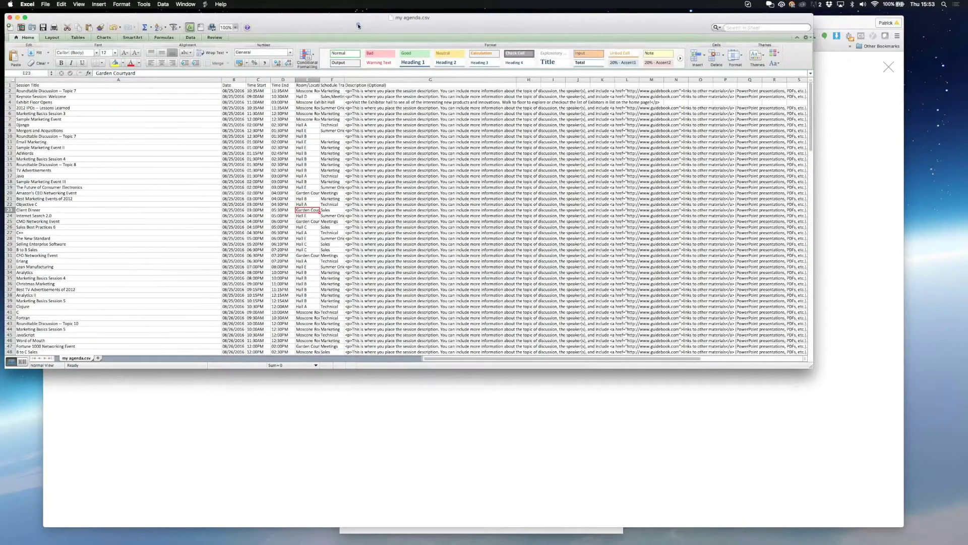
left_click_drag(358, 25, 433, 104)
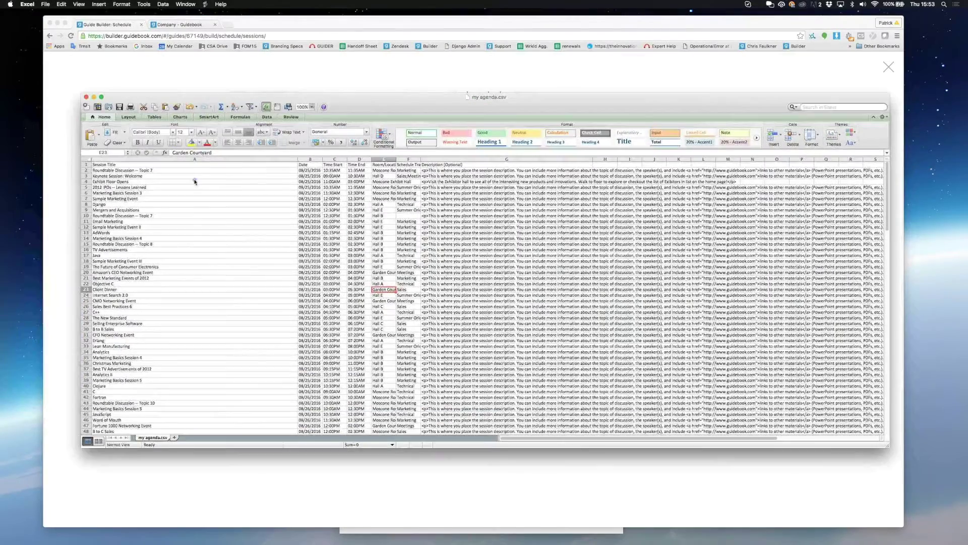
left_click(208, 165)
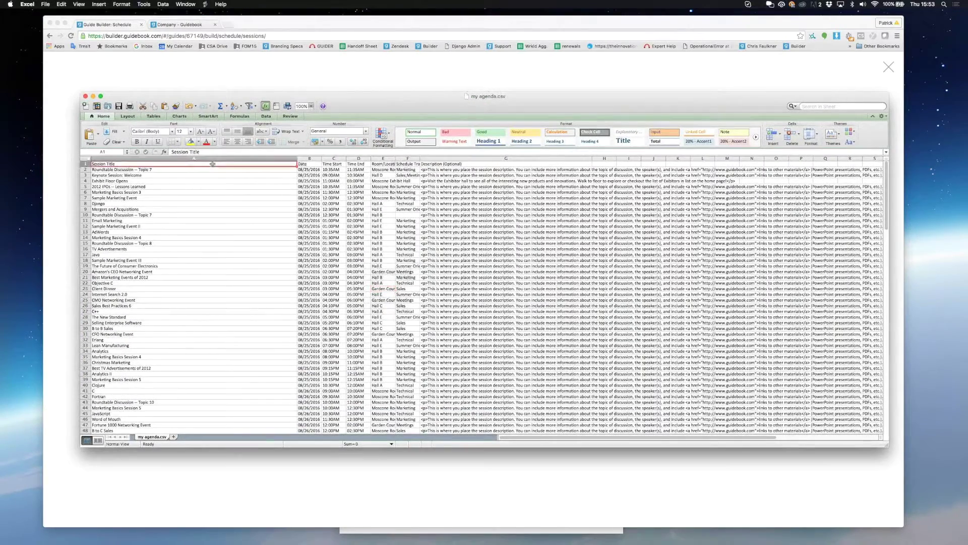
left_click(315, 164)
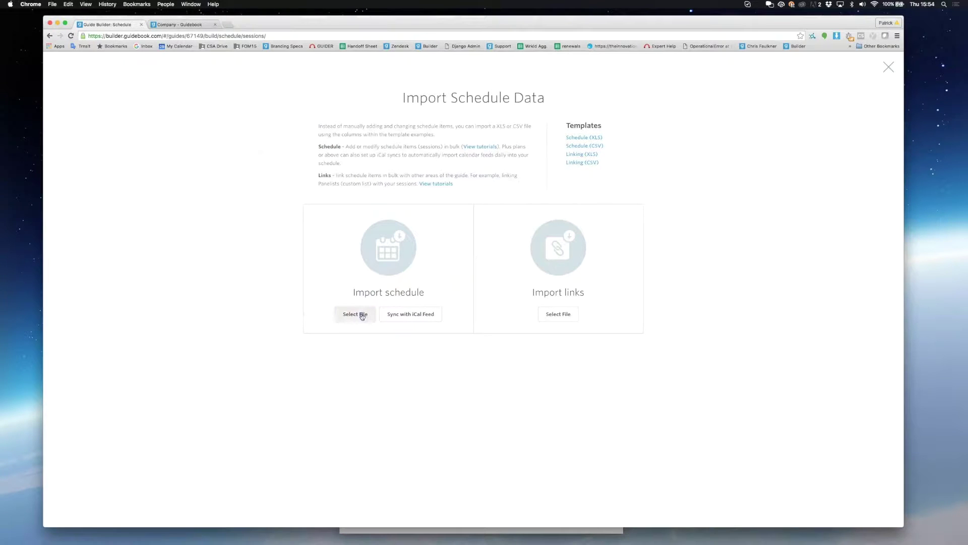
Step: Import the my agenda.csv schedule from Templates, continuing to edit while it processes
left_click(362, 316)
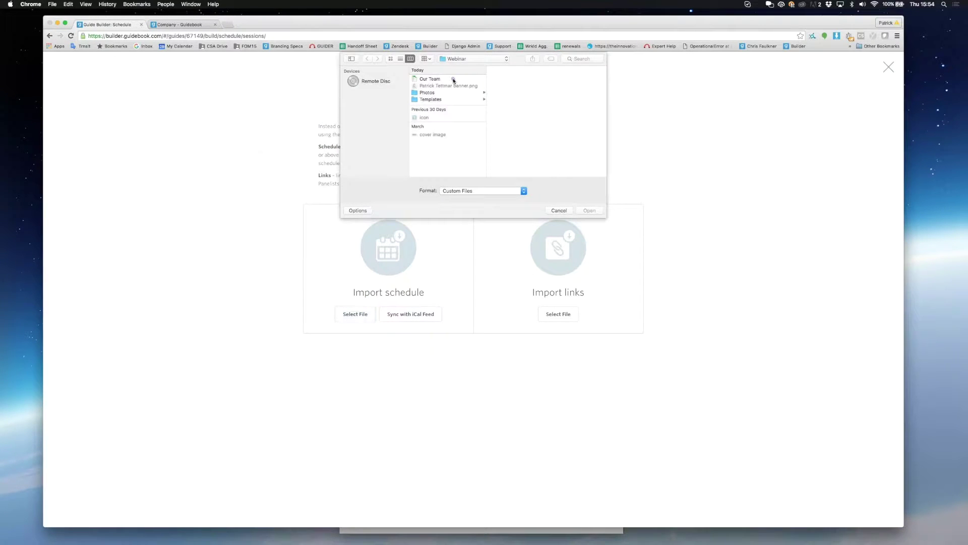
left_click(434, 99)
left_click(509, 79)
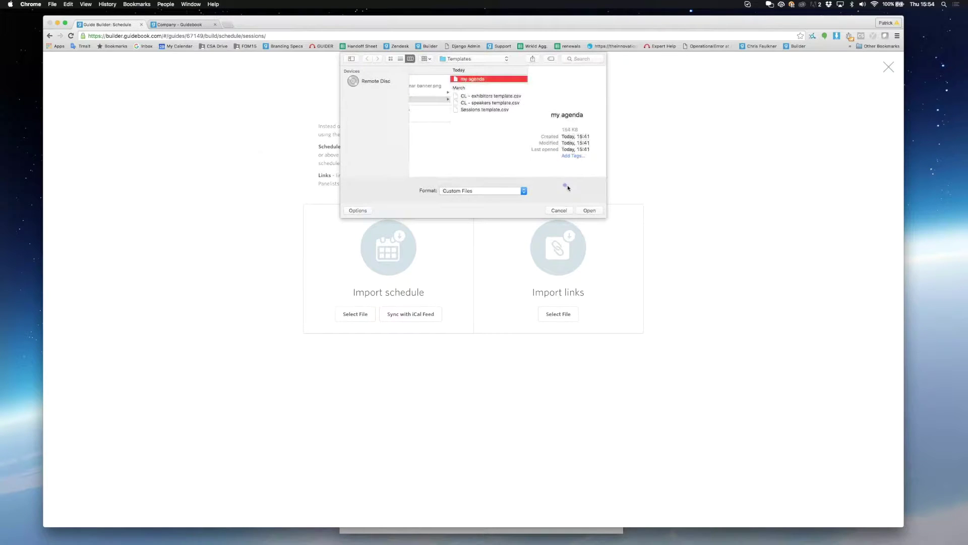
left_click(588, 210)
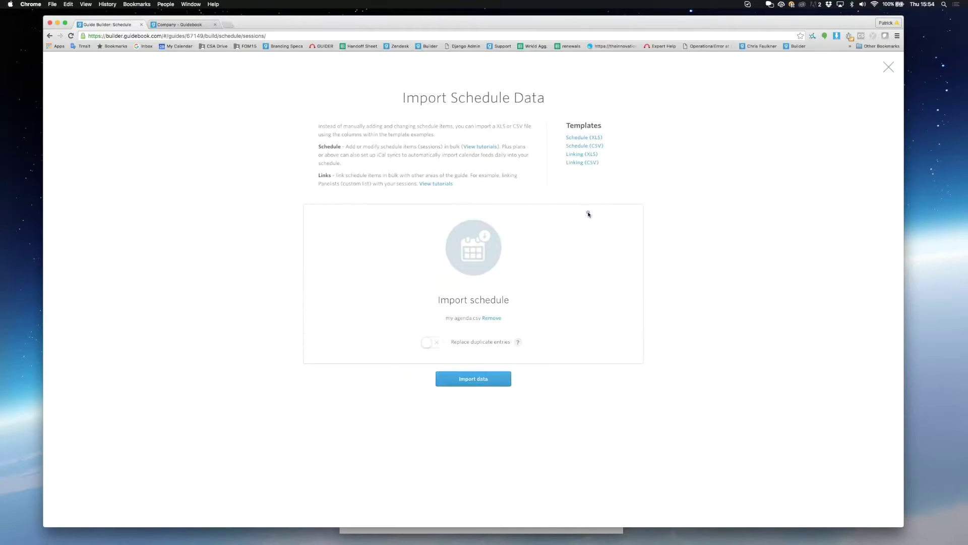
left_click(487, 385)
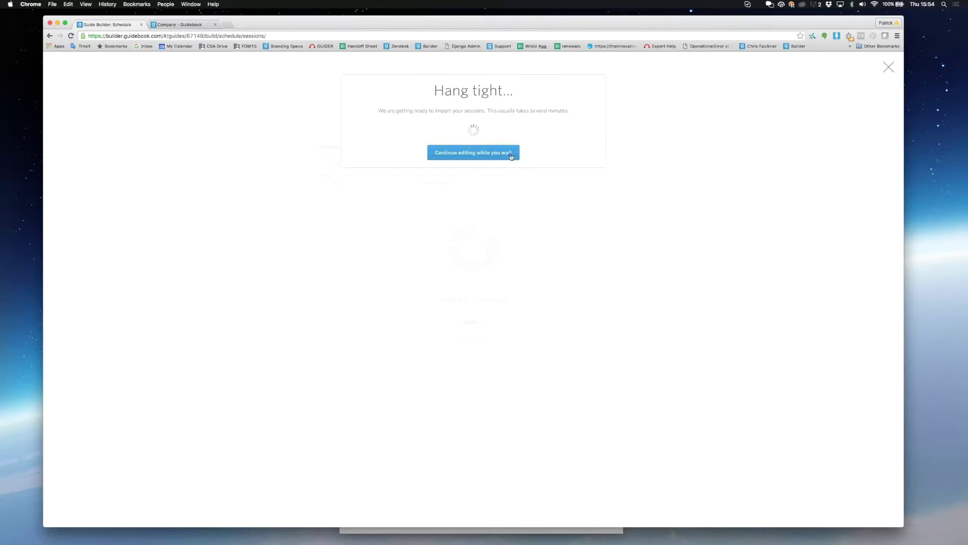
left_click(511, 153)
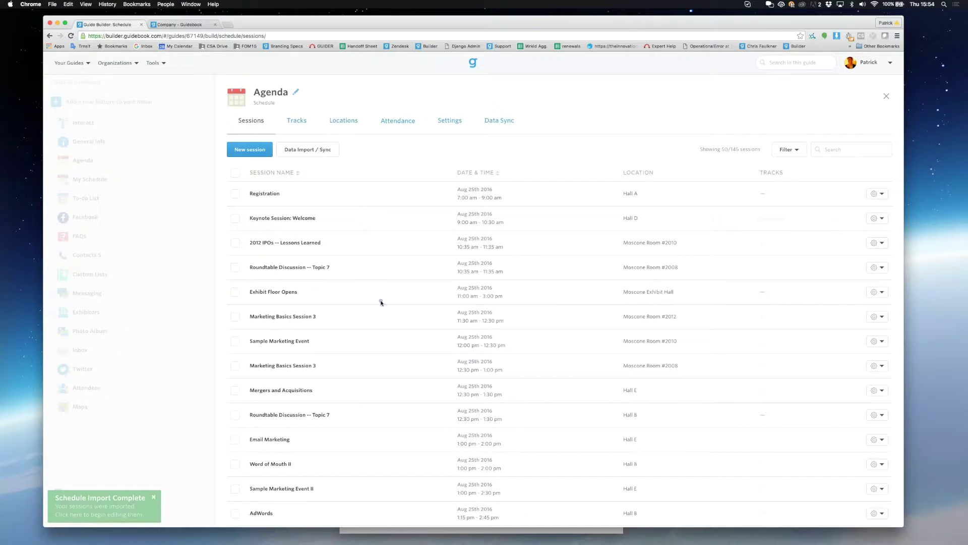
Step: Scroll through the imported sessions and open the Agenda's Tracks page
scroll(381, 302, "down", 6)
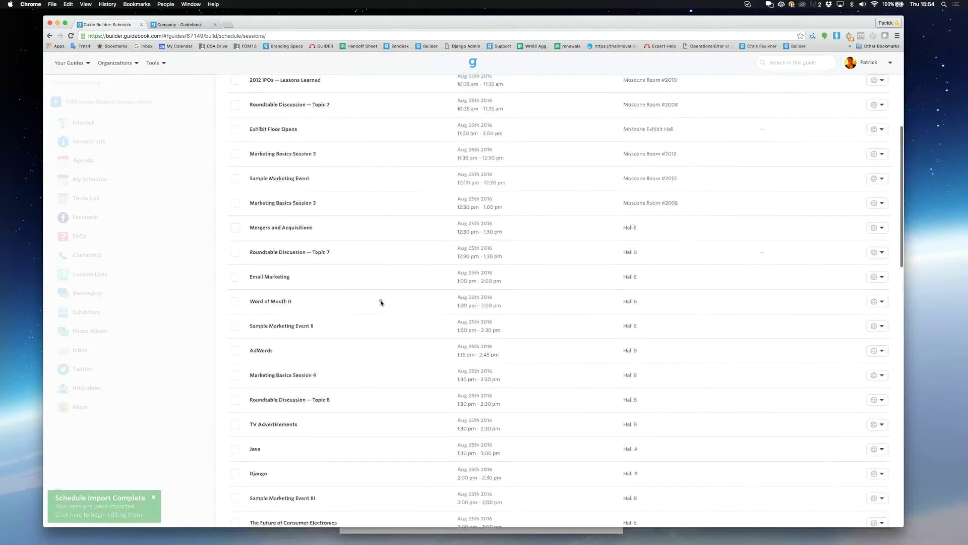
scroll(381, 301, "down", 6)
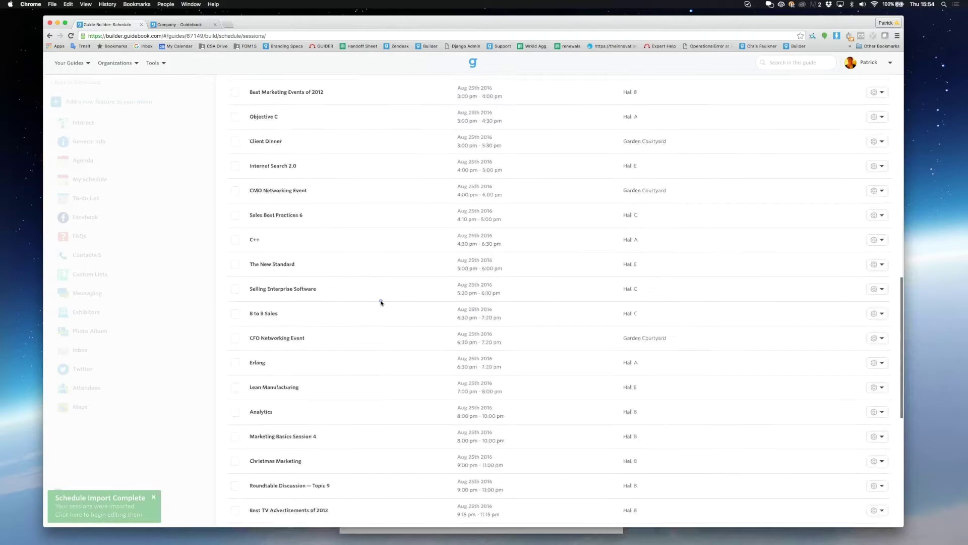
scroll(380, 301, "up", 13)
left_click(297, 121)
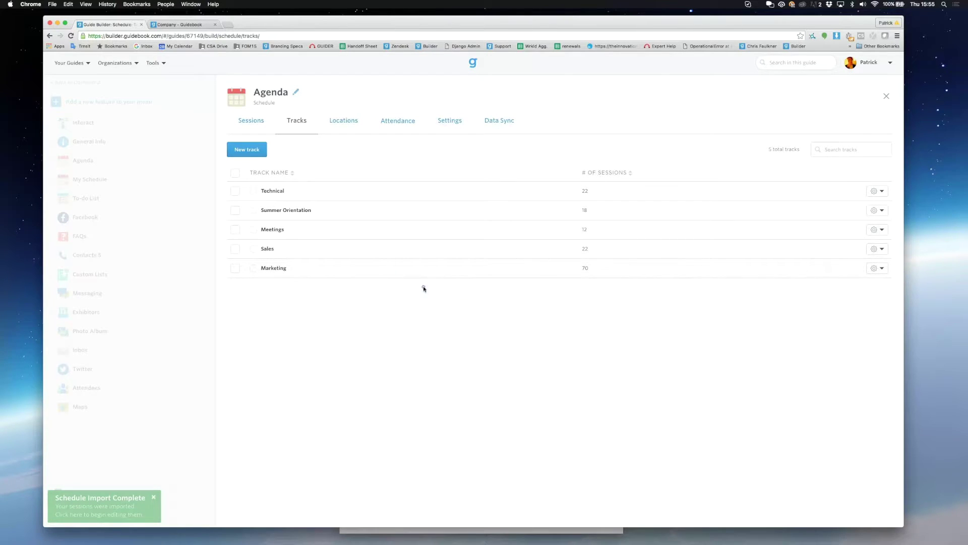
Step: Pin the Technical track to home and move it directly below Agenda in the menu
left_click(876, 192)
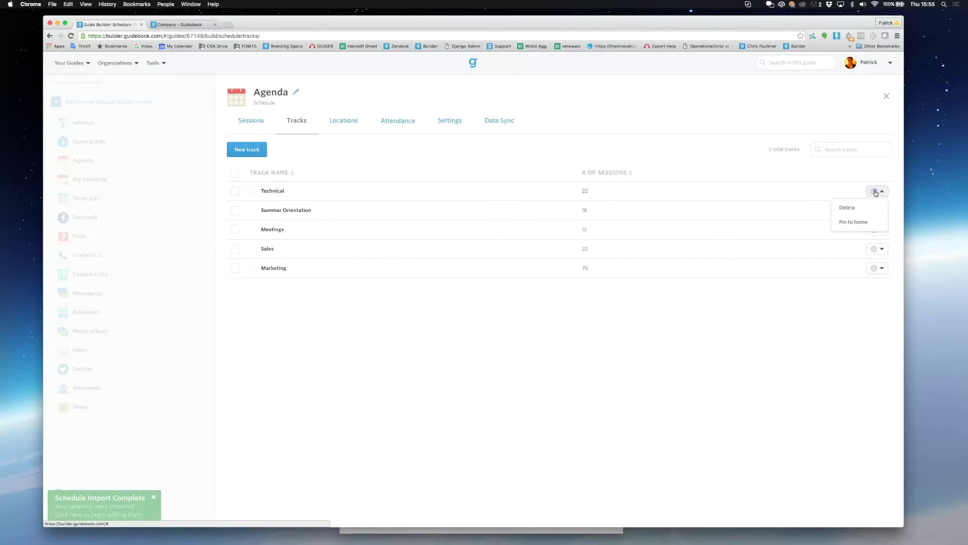
left_click(867, 223)
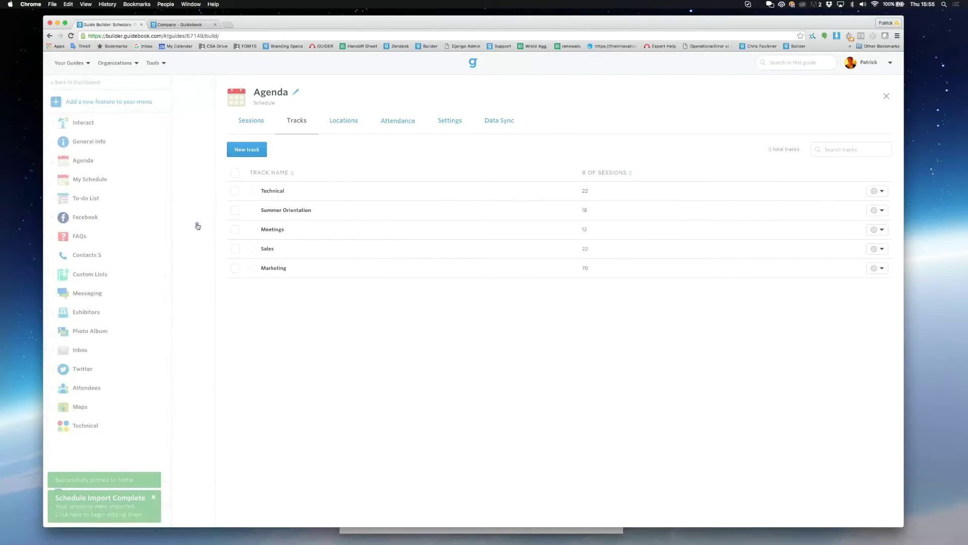
left_click_drag(52, 425, 61, 175)
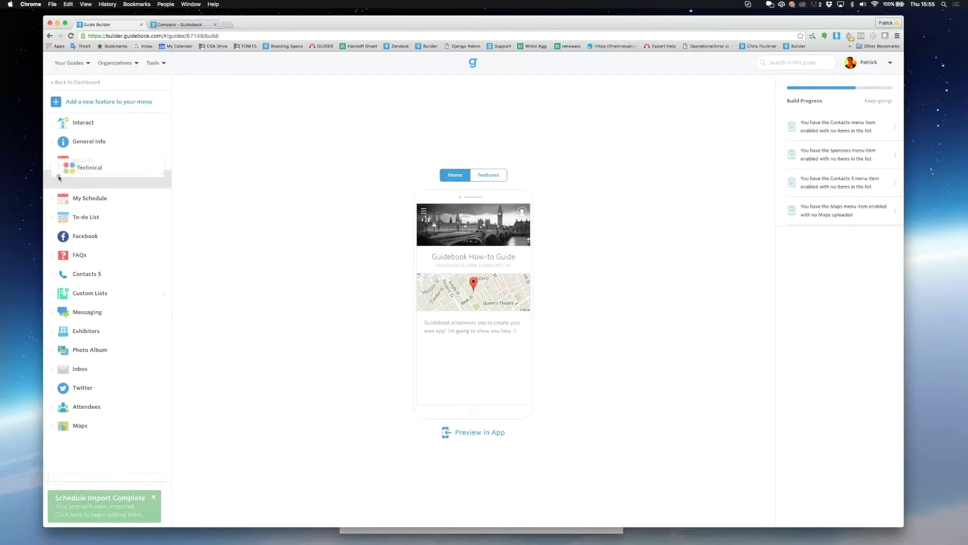
left_click(81, 179)
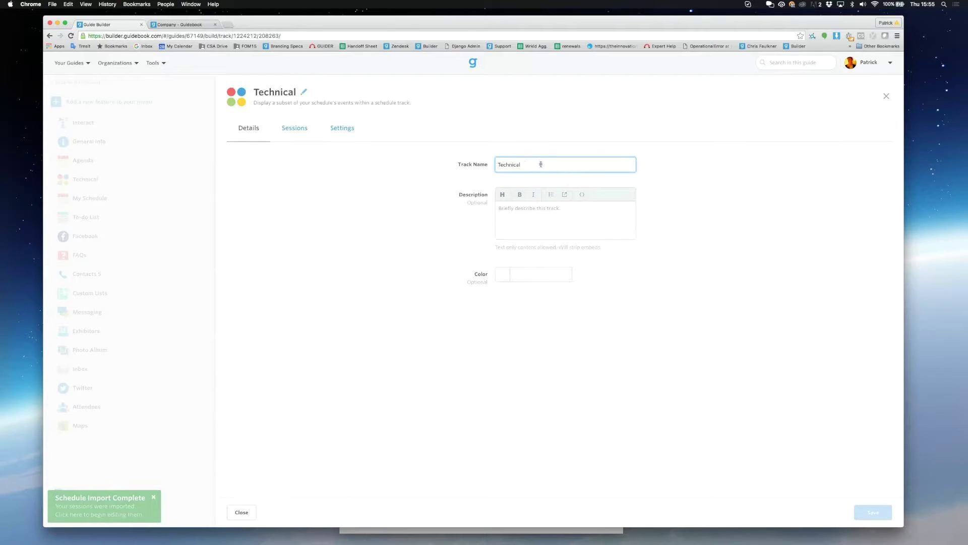
left_click(349, 129)
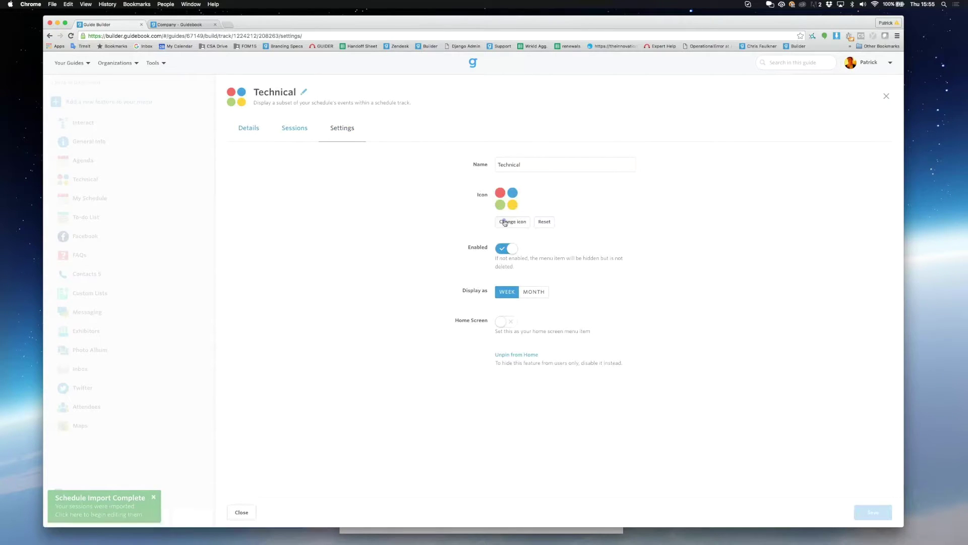
left_click(137, 214)
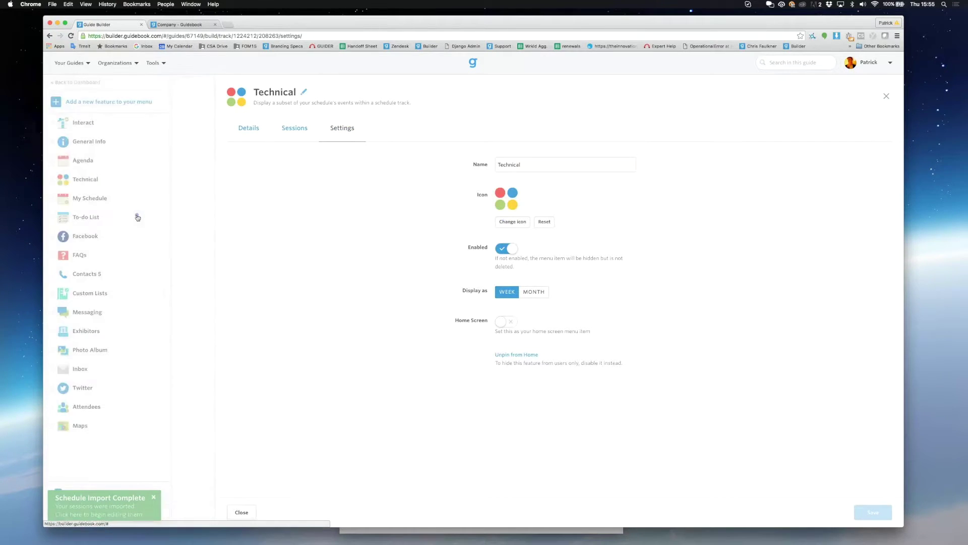
left_click(83, 160)
Step: Open Keynote Session: Welcome and scroll through its description
left_click(302, 219)
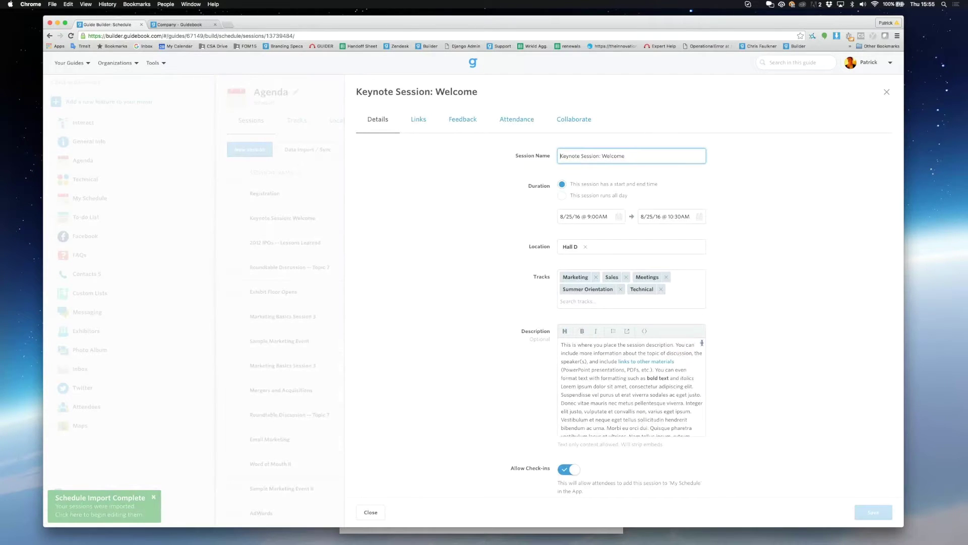
scroll(669, 387, "down", 5)
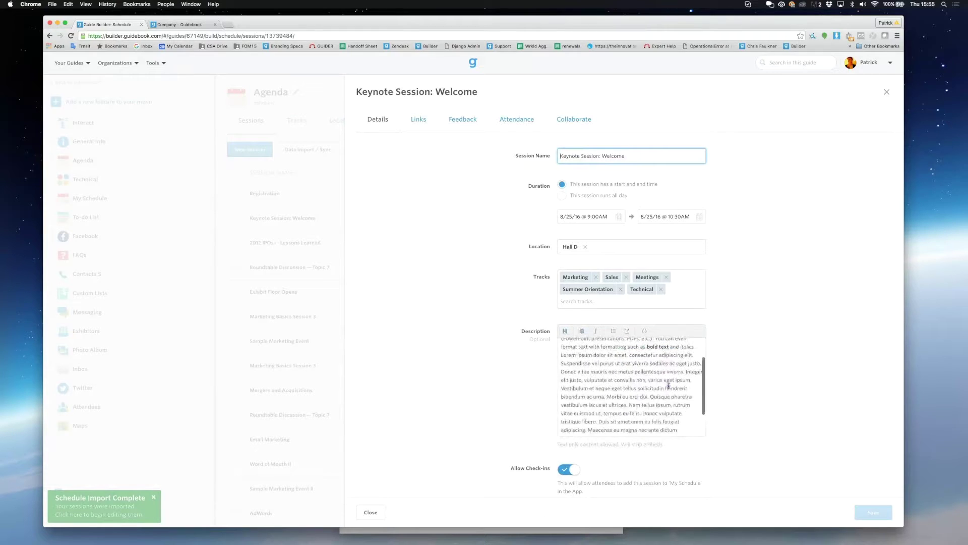
scroll(669, 387, "up", 5)
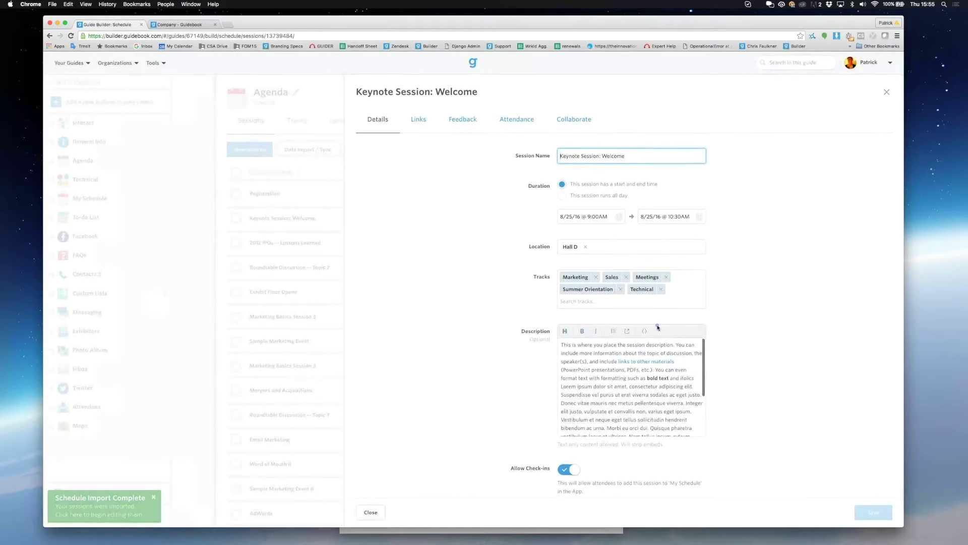
Step: Search for the speaker on the Links tab and link them to the keynote session
left_click(418, 120)
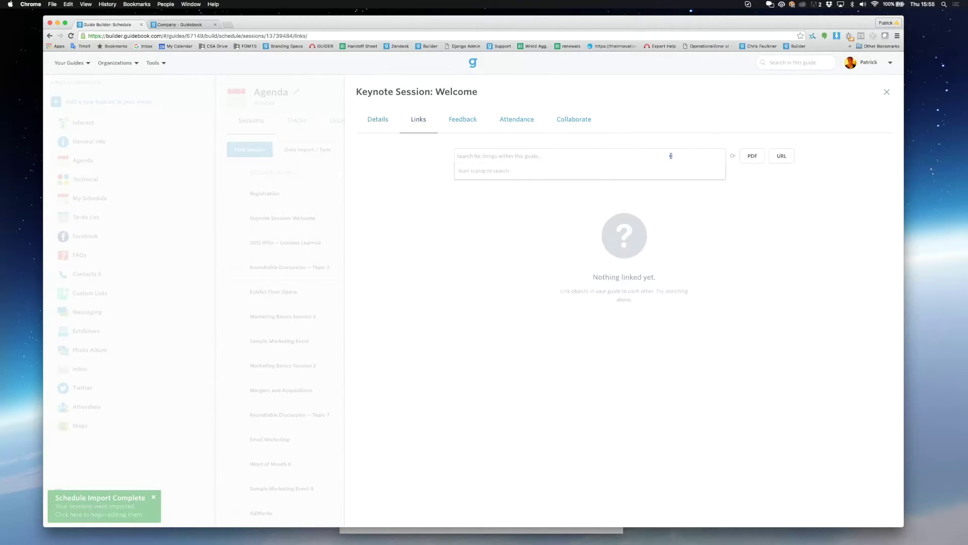
type("patr")
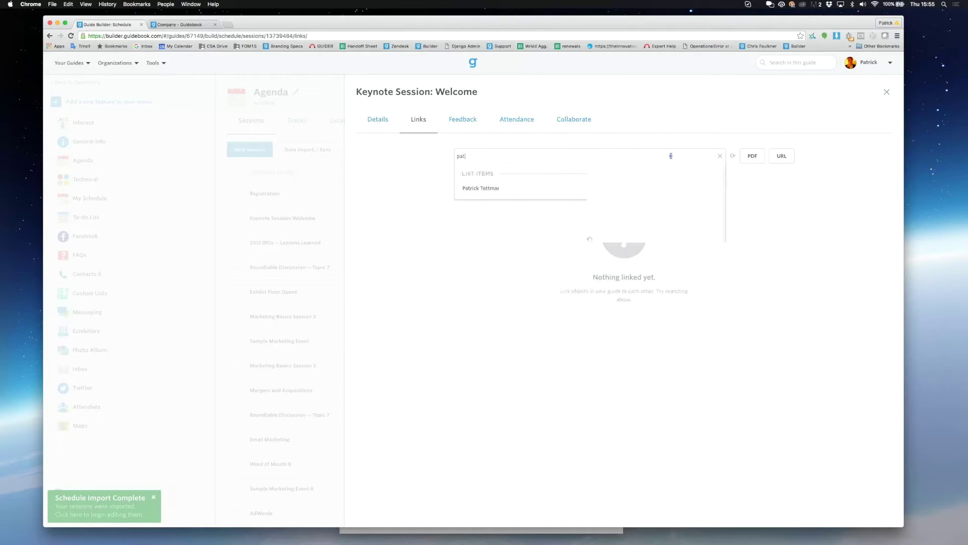
left_click(582, 193)
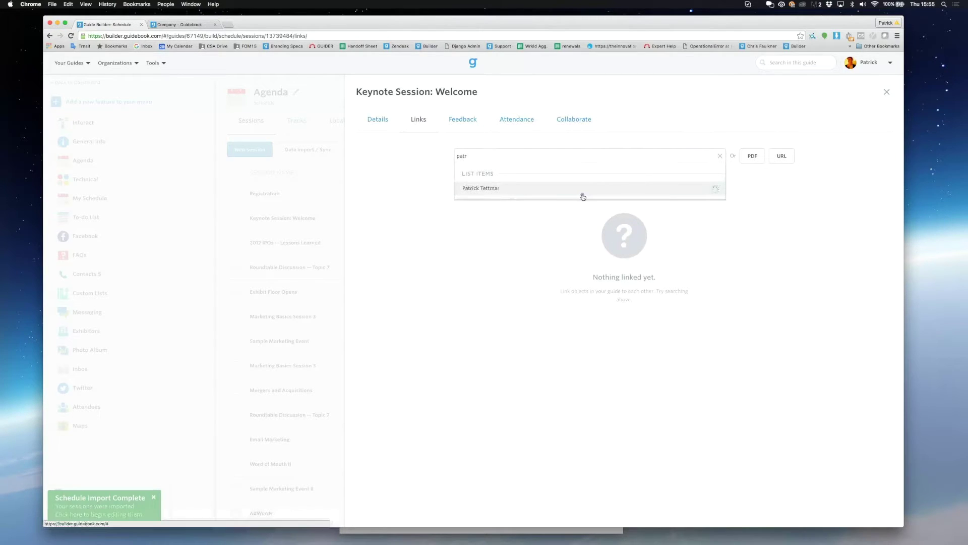
left_click(623, 251)
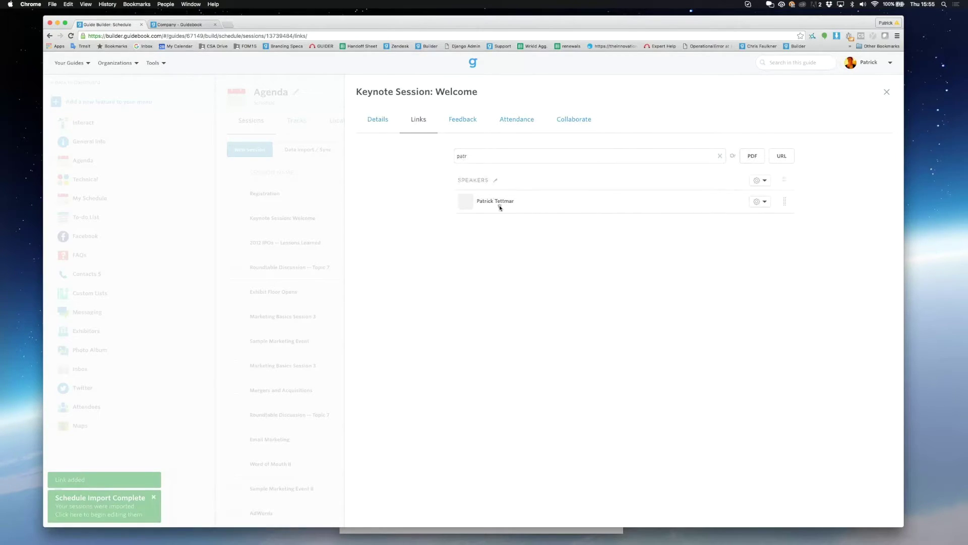
Step: Give the linked speaker a cropped thumbnail from the banner PNG, then view Feedback links
left_click(467, 206)
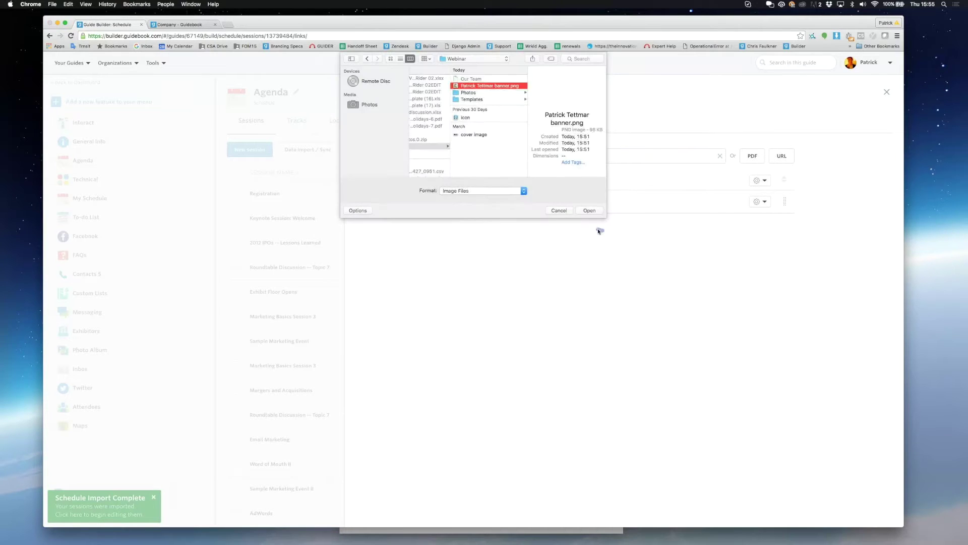
left_click(588, 210)
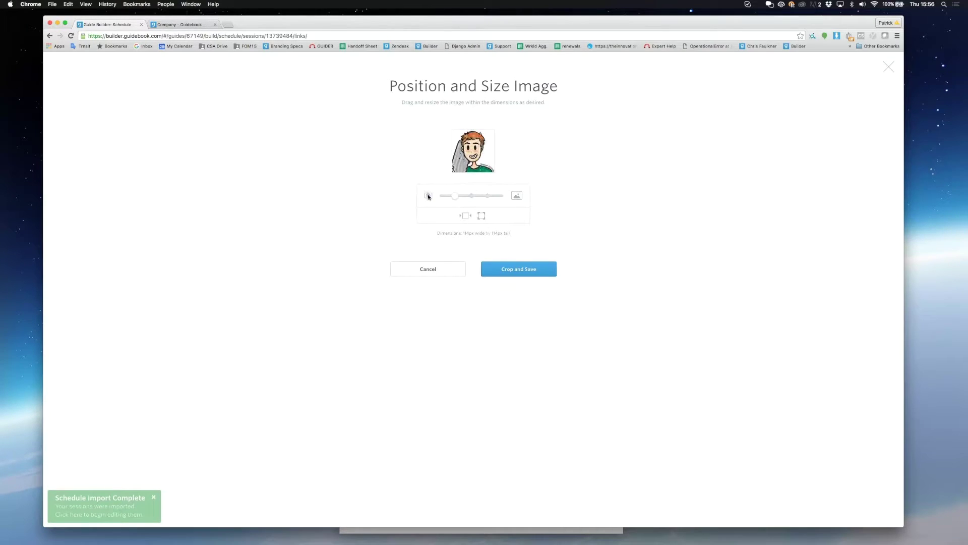
left_click(523, 269)
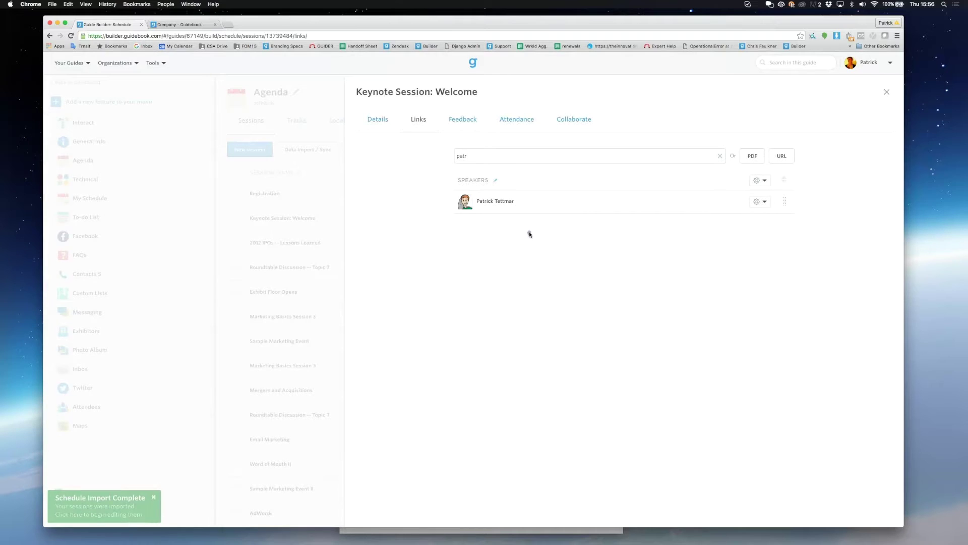
left_click(464, 125)
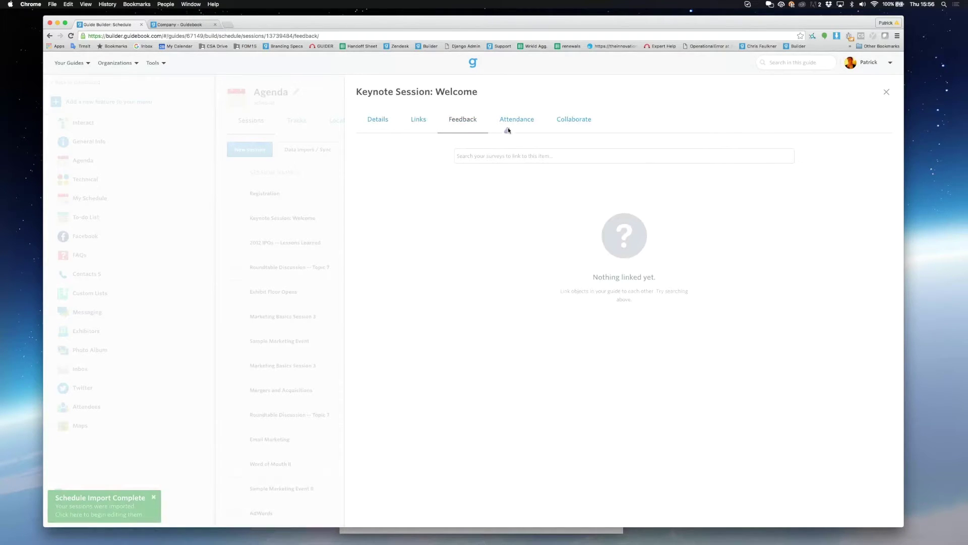
Step: Copy the keynote's Collaborate edit link and load it in a new browser tab
left_click(589, 121)
left_click(623, 170)
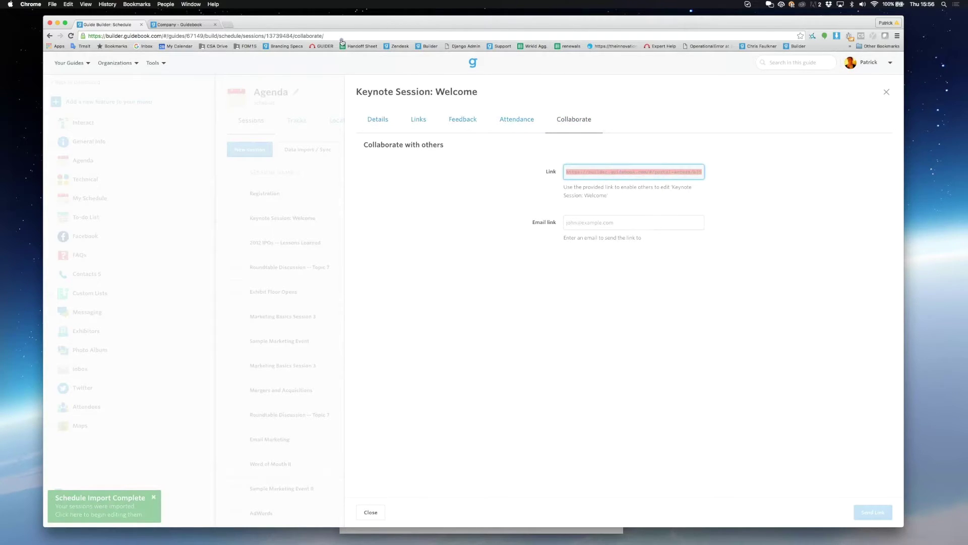
left_click(227, 24)
key("Return")
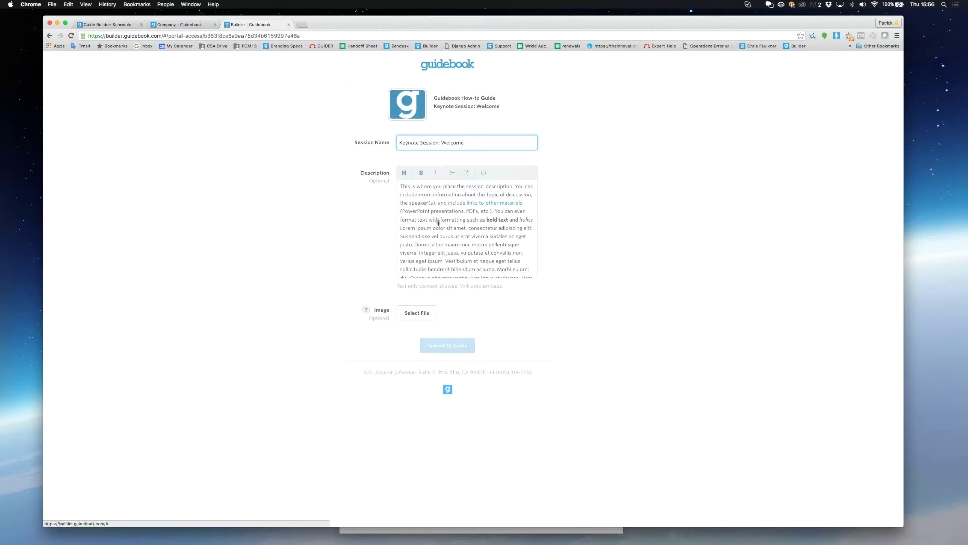
Step: Back in the builder tab, open the Exhibit Floor Opens session's Links page
left_click(91, 24)
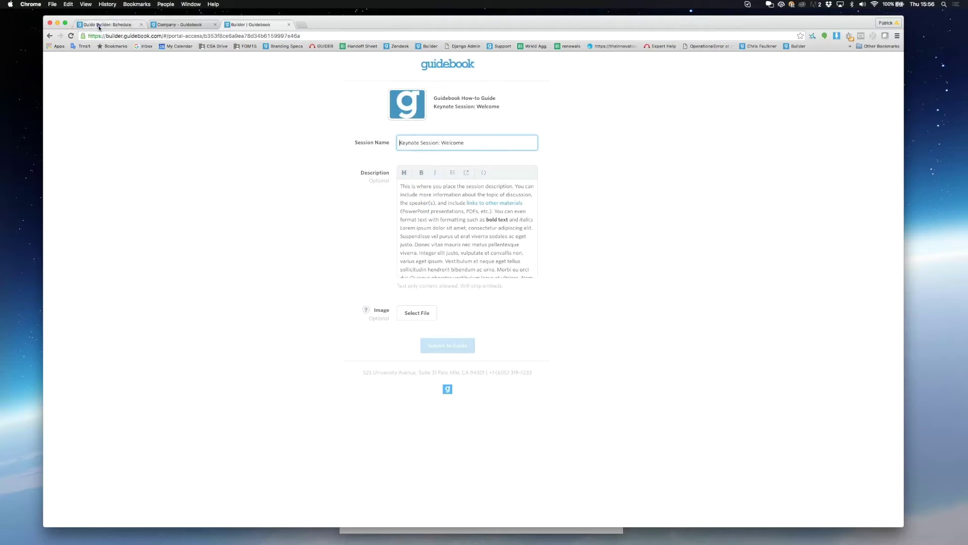
key("Escape")
left_click(353, 281)
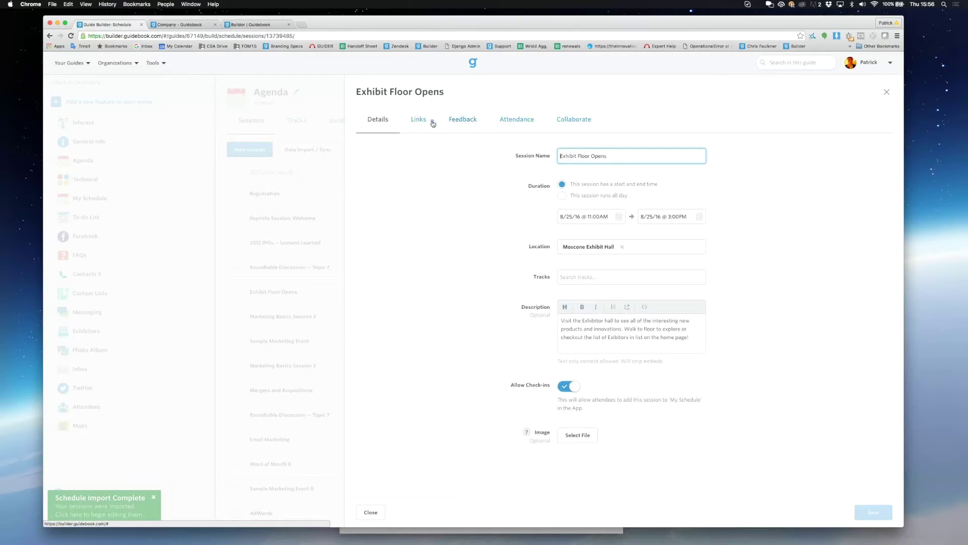
left_click(426, 122)
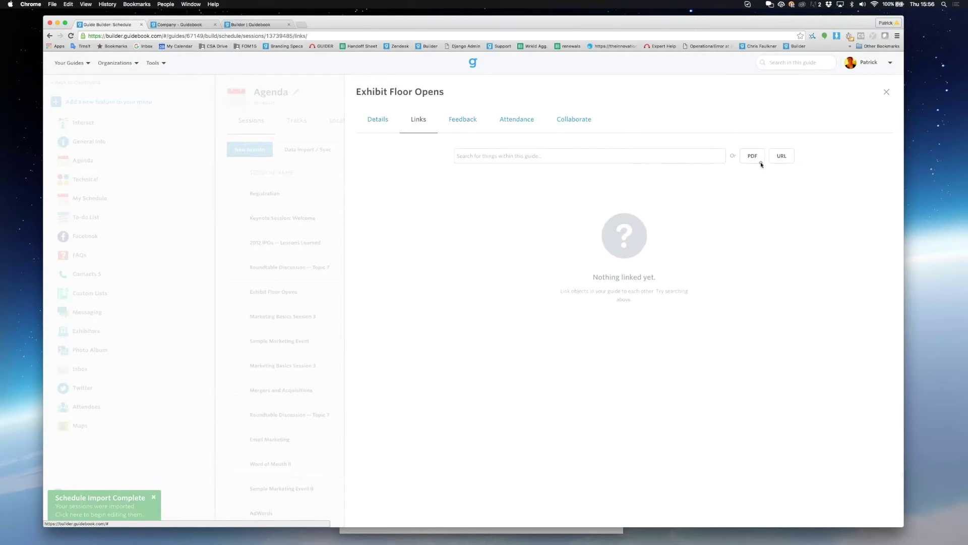
Step: Link the economy PDF as 'Pdf Upload', included in the initial download
left_click(754, 156)
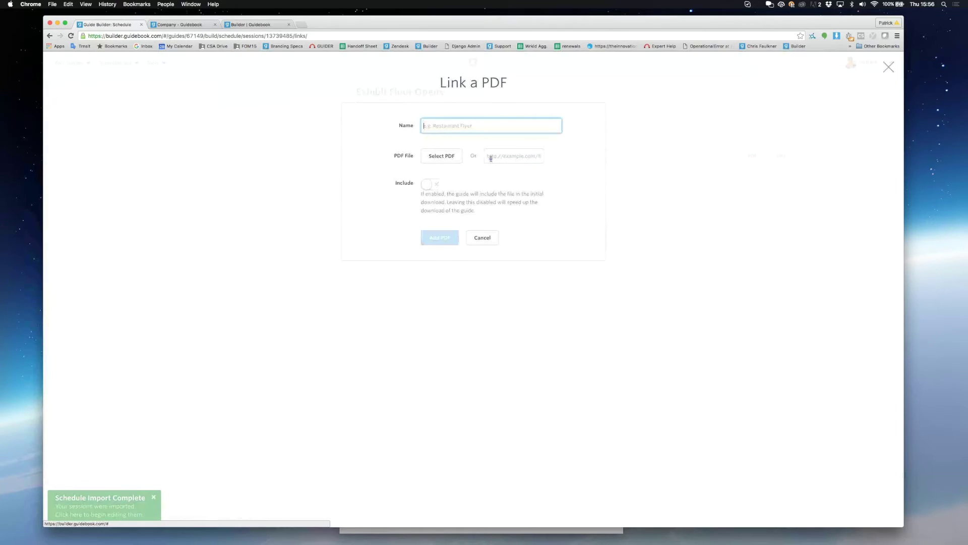
type("Pdf Upload")
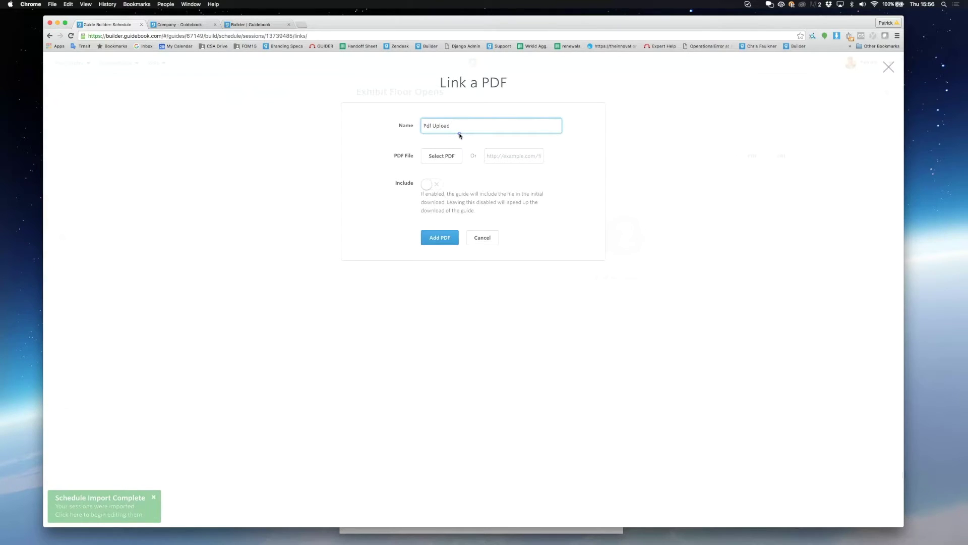
left_click(442, 156)
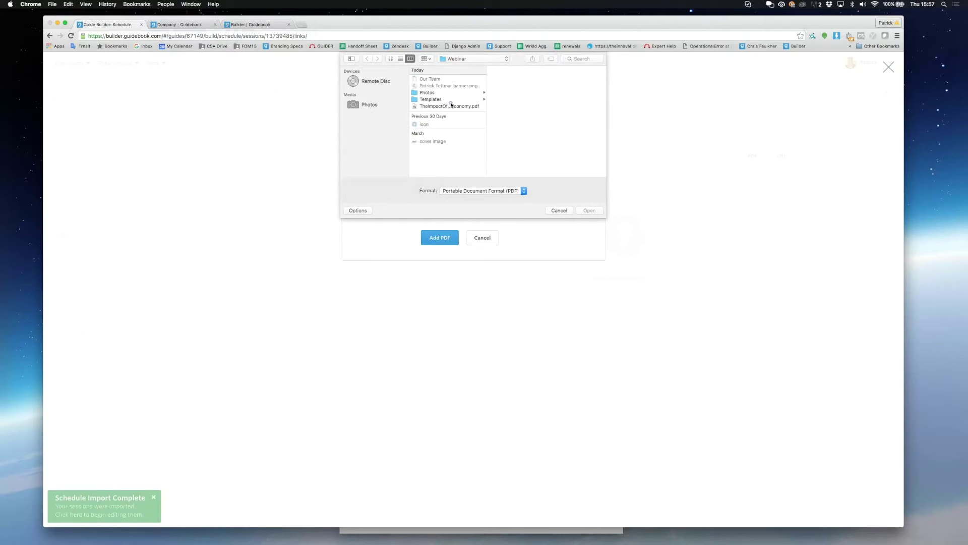
left_click(451, 106)
left_click(589, 210)
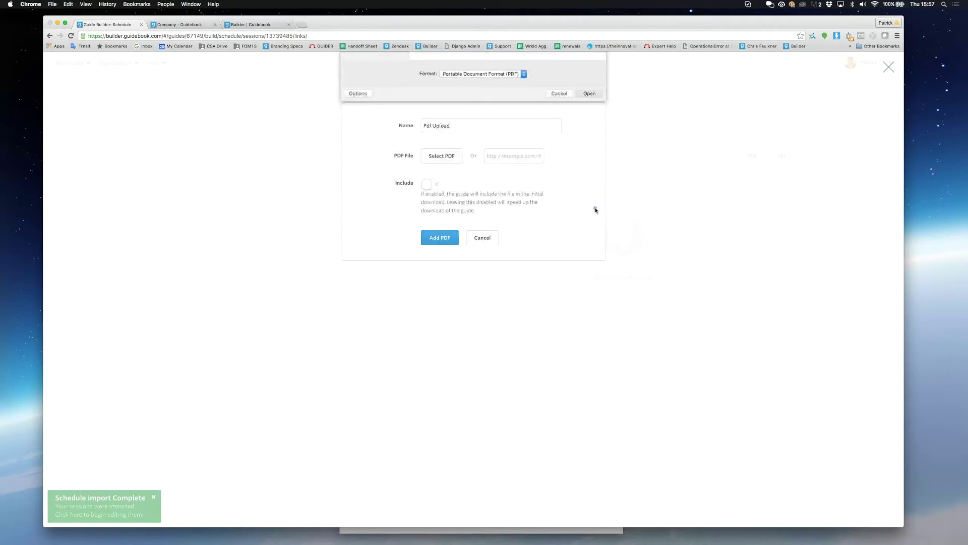
left_click(435, 184)
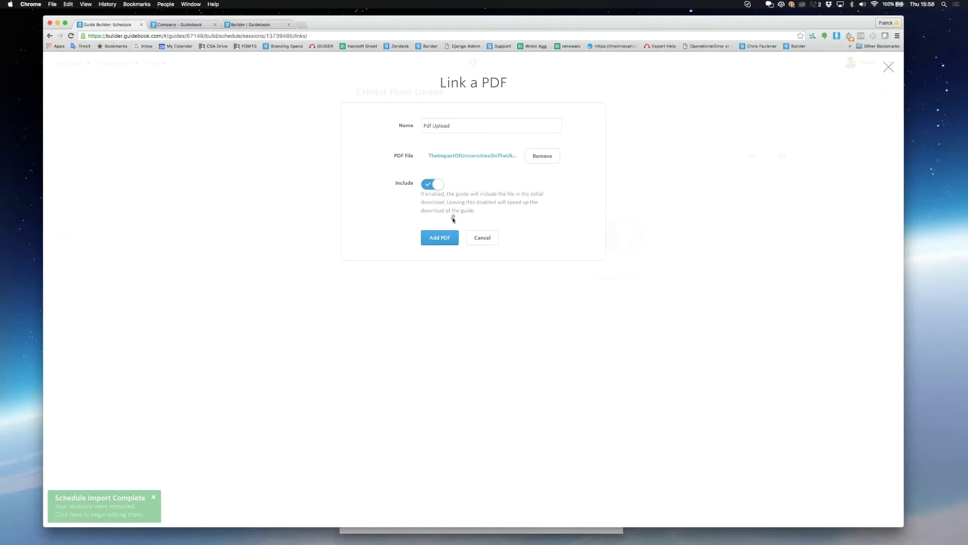
left_click(446, 241)
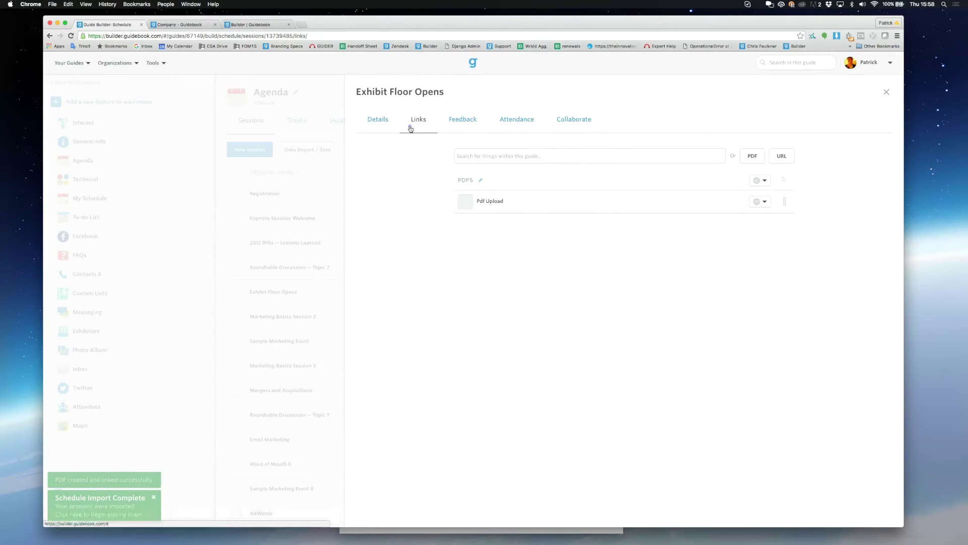
Step: Rename the PDFs links section to 'Useful Doc' and close the session
left_click(480, 183)
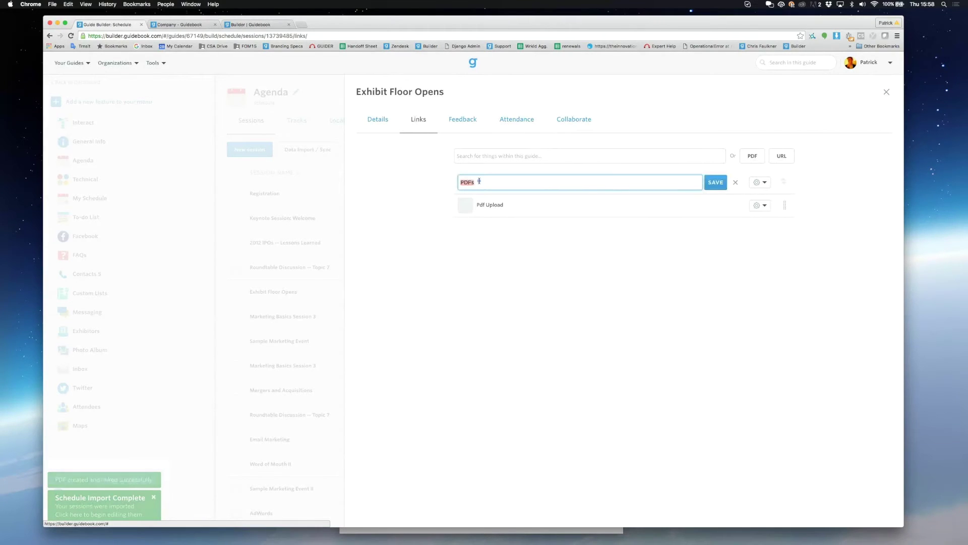
type("Us")
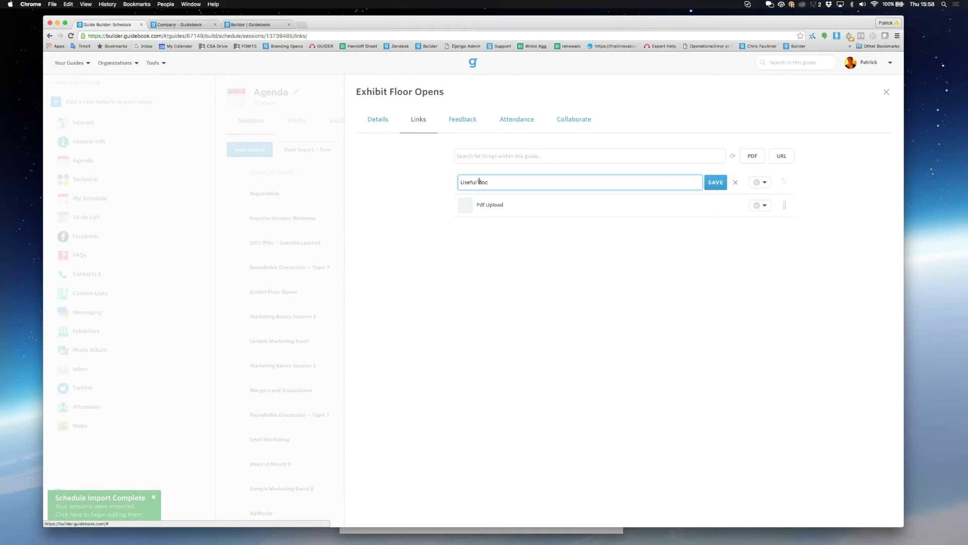
type("eful doc")
key("BackSpace")
key("BackSpace")
key("BackSpace")
type("Doc")
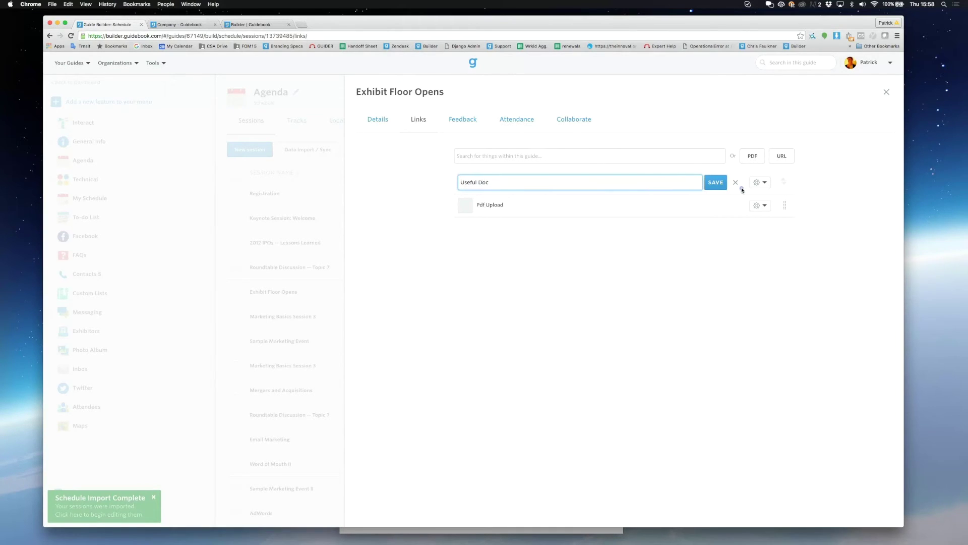
left_click(713, 184)
left_click(180, 250)
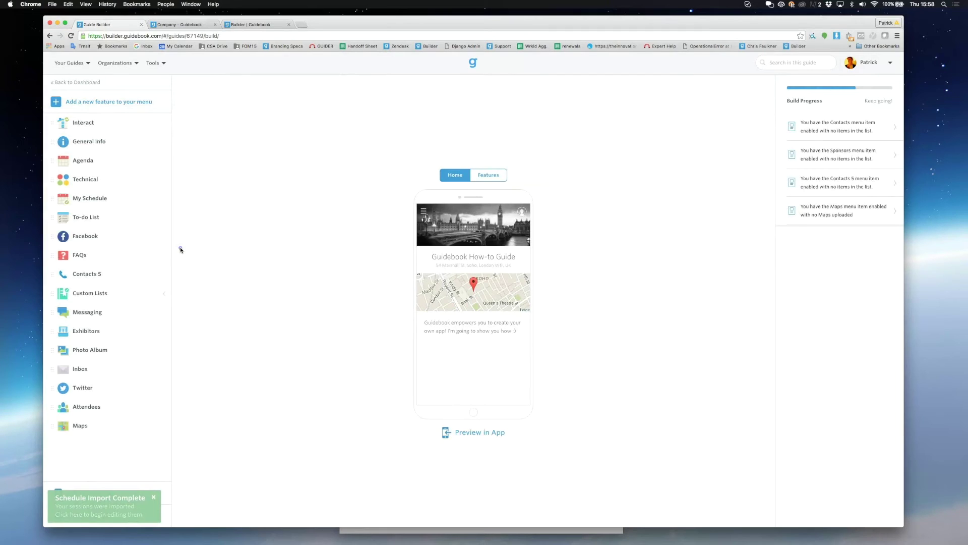
Step: From the dashboard, request an emailed Agenda Sessions (CSV) export, then close the shared-link tab
left_click(89, 84)
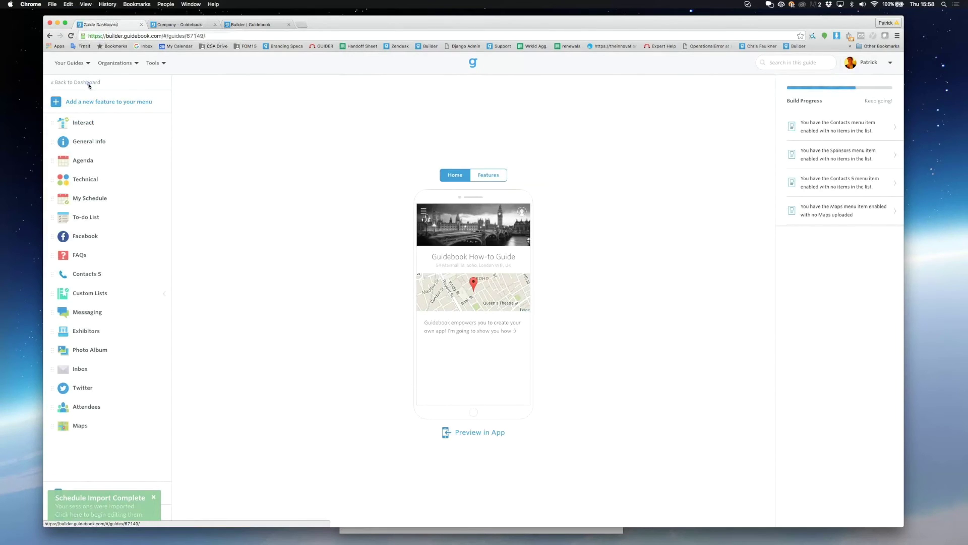
left_click(173, 109)
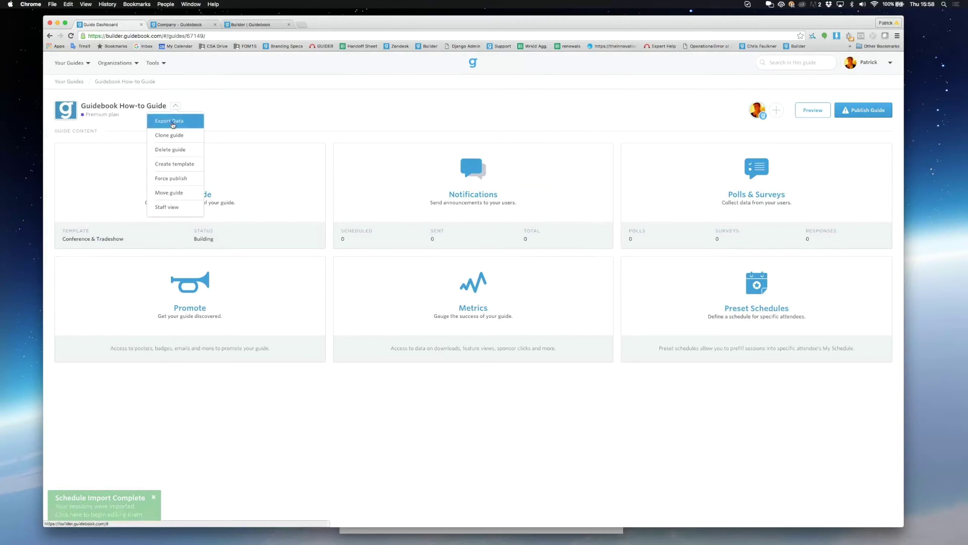
left_click(172, 122)
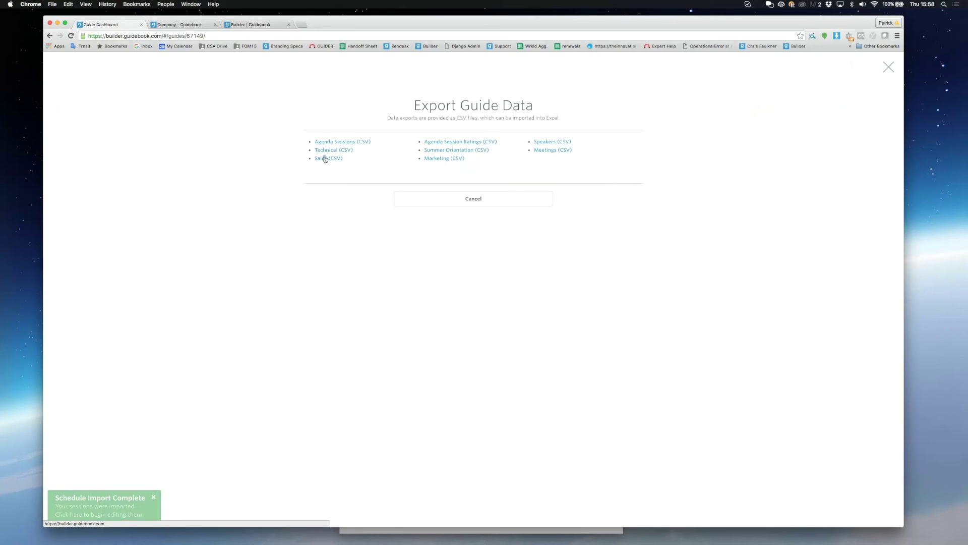
left_click(330, 142)
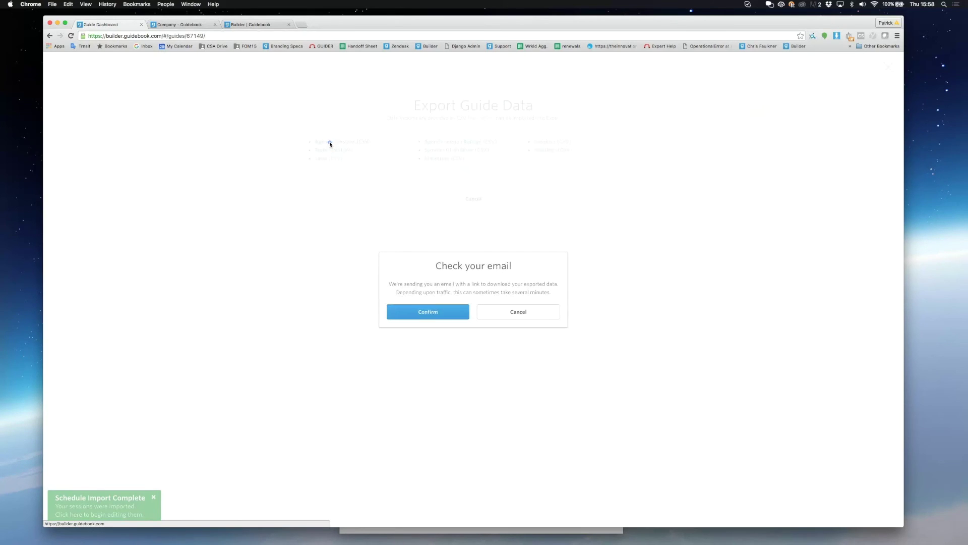
left_click(431, 310)
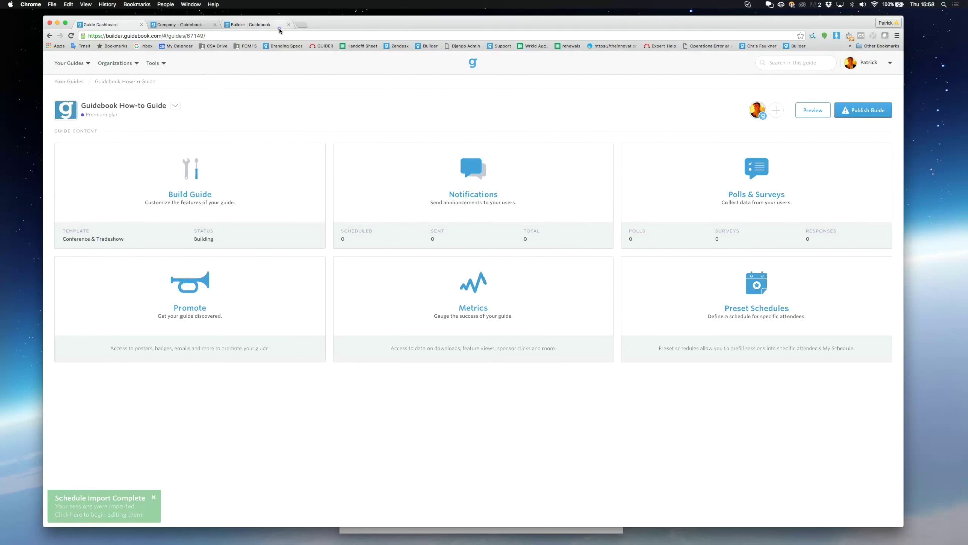
key("super+w")
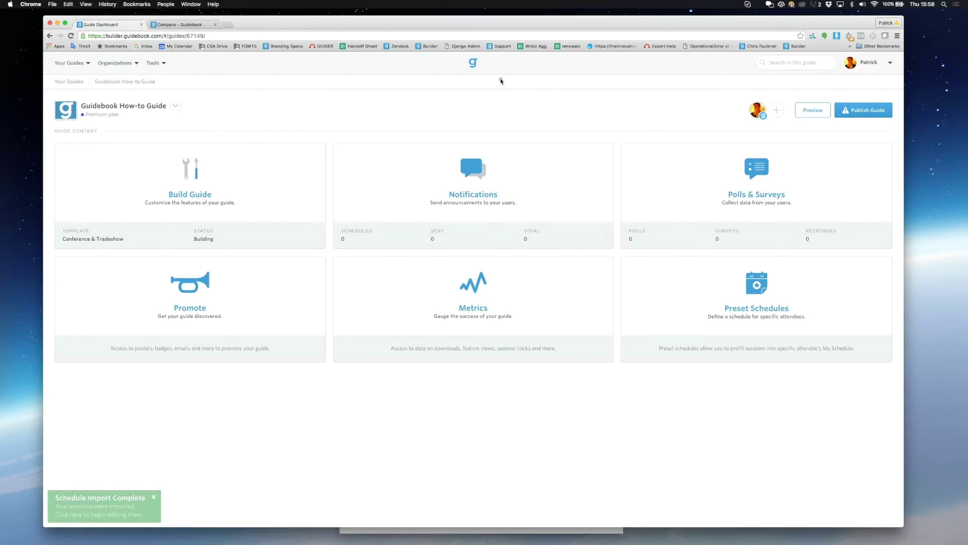